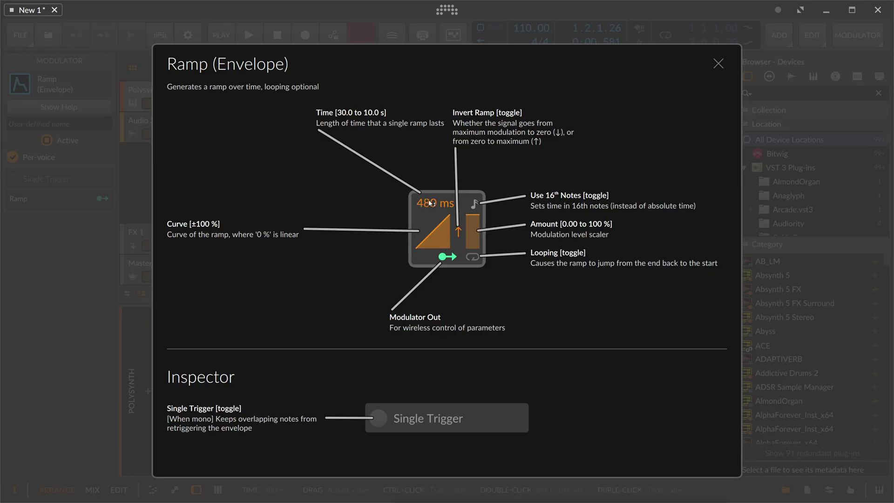
# Lengthen the Ramp's single-ramp Time slightly, then shorten it again
pyautogui.moveTo(429, 202)
pyautogui.mouseDown()
pyautogui.moveTo(429, 184)
pyautogui.moveTo(430, 192)
pyautogui.mouseUp()
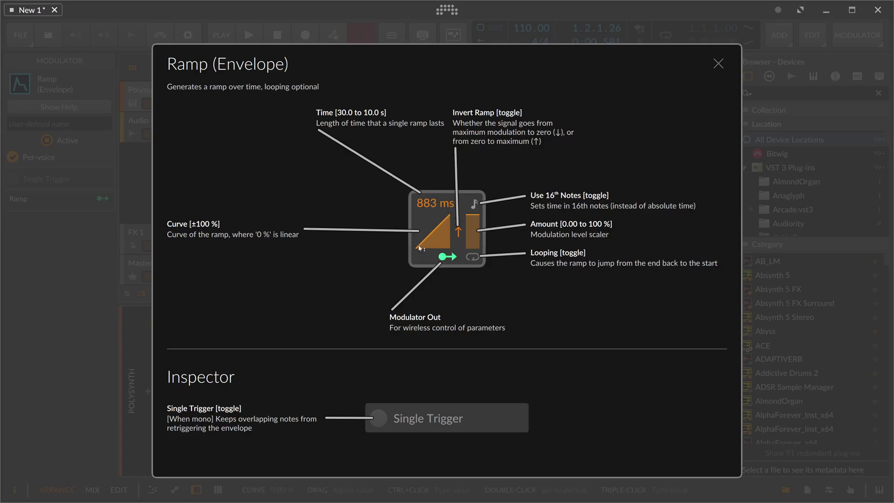
pyautogui.moveTo(448, 216); pyautogui.dragTo(428, 210)
# Switch the Ramp to 16th-note timing at rate 32.00 and lower its Amount to about half
pyautogui.click(474, 205)
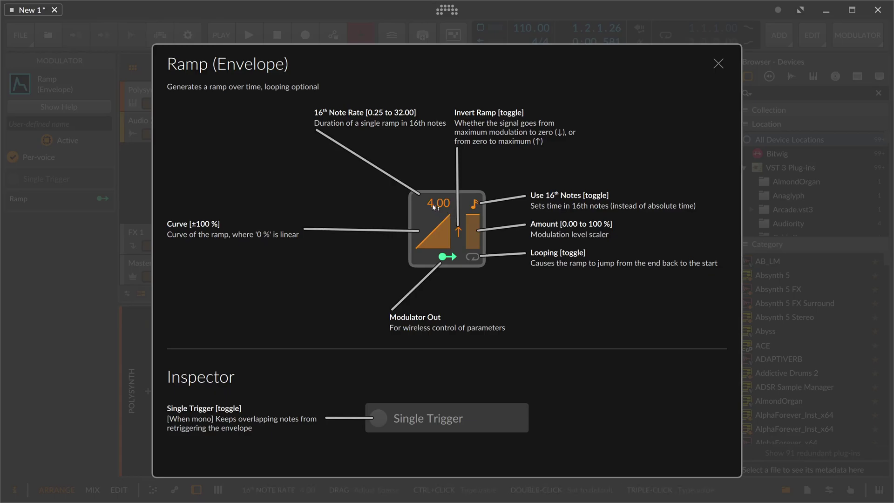
pyautogui.moveTo(432, 203)
pyautogui.mouseDown()
pyautogui.moveTo(431, 168)
pyautogui.moveTo(428, 205)
pyautogui.mouseUp()
pyautogui.moveTo(473, 228)
pyautogui.mouseDown()
pyautogui.moveTo(472, 239)
pyautogui.moveTo(472, 215)
pyautogui.mouseUp()
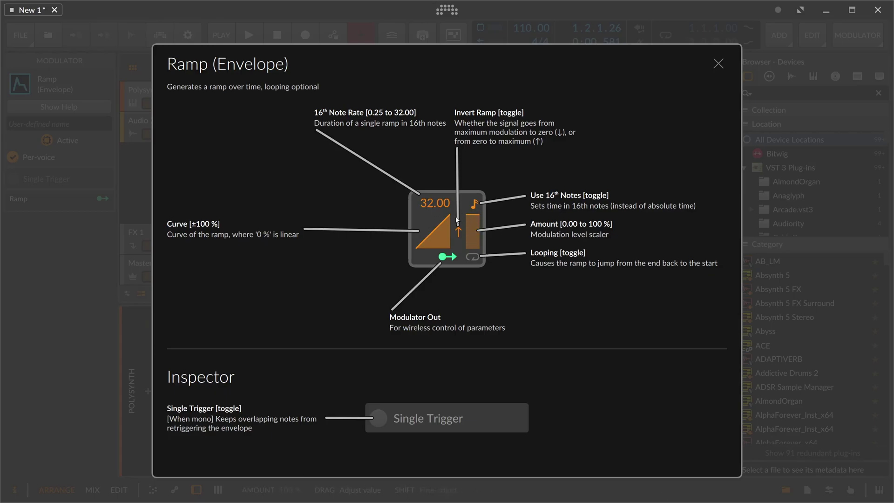
pyautogui.click(452, 257)
# Lower the Ramp's 16th-note rate to 4.00 while toggling Looping on and off
pyautogui.click(472, 257)
pyautogui.moveTo(439, 222); pyautogui.dragTo(438, 247)
pyautogui.click(472, 256)
# Turn Ramp looping on and invert it into a falling slope
pyautogui.click(471, 256)
pyautogui.click(458, 232)
pyautogui.click(458, 232)
pyautogui.click(459, 233)
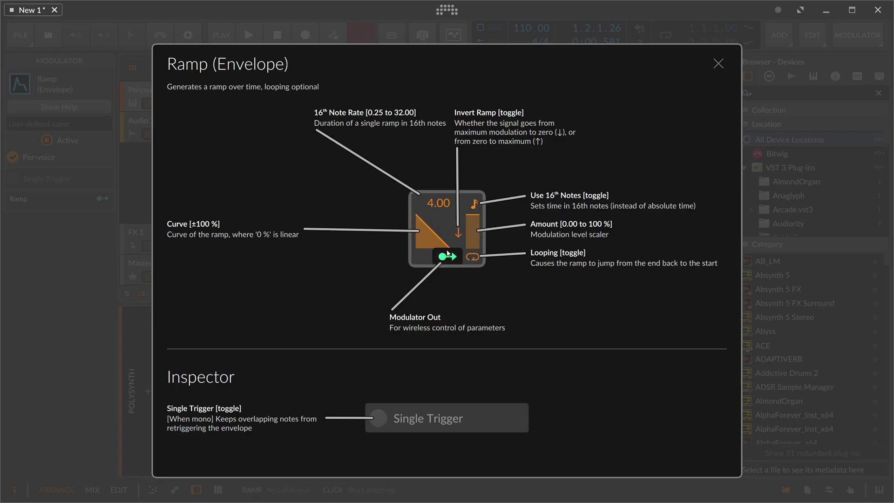
pyautogui.click(459, 233)
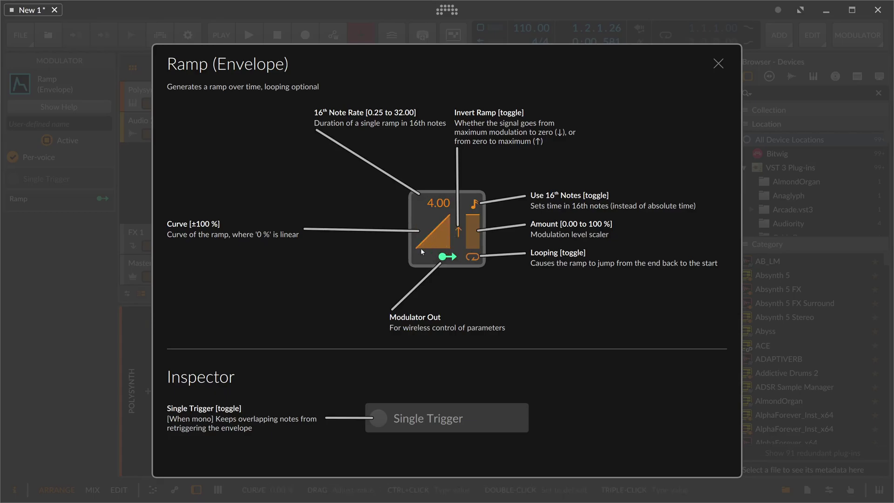
pyautogui.click(458, 233)
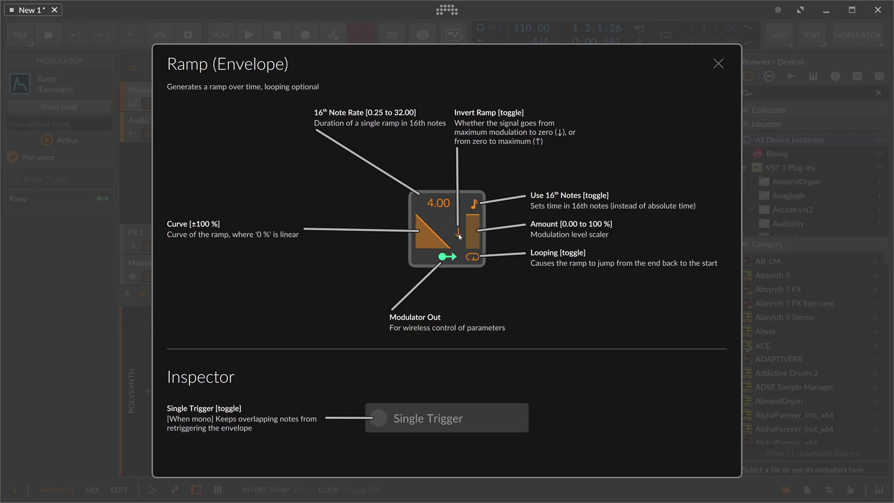
# Bend the Ramp curve, reset it to linear, and close the Ramp help overview
pyautogui.moveTo(438, 236); pyautogui.dragTo(437, 200)
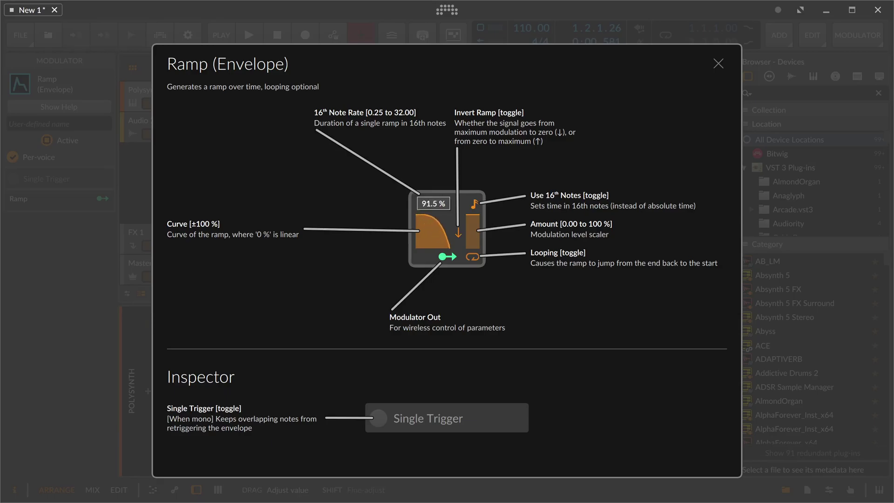
pyautogui.doubleClick(434, 231)
pyautogui.moveTo(433, 231); pyautogui.dragTo(436, 225)
pyautogui.doubleClick(436, 224)
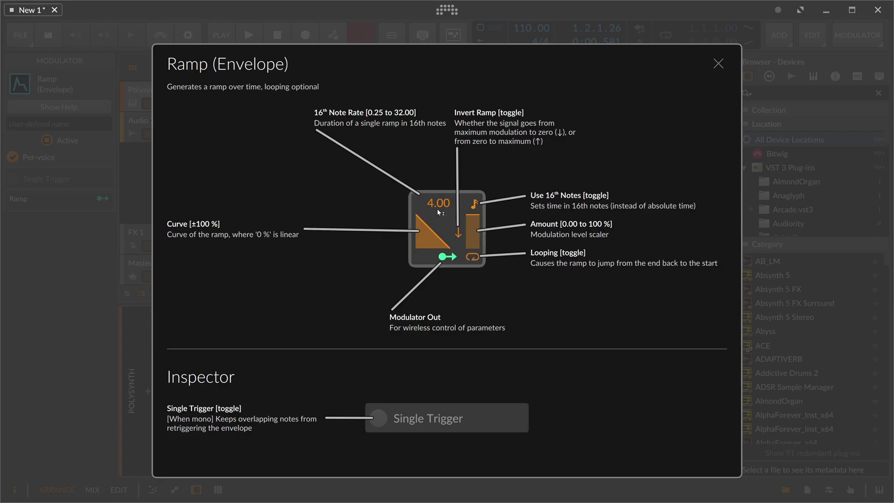
pyautogui.click(718, 64)
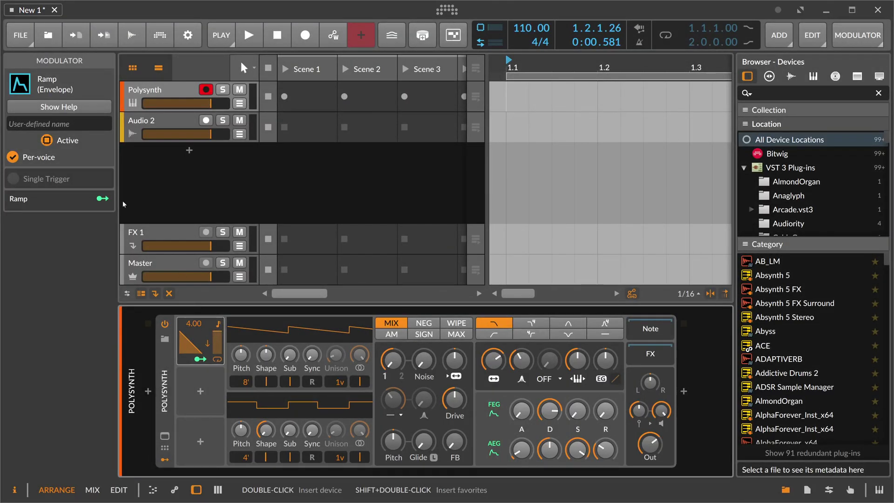
# Switch the Ramp from per-voice to one shared output and enable Single Trigger
pyautogui.click(14, 157)
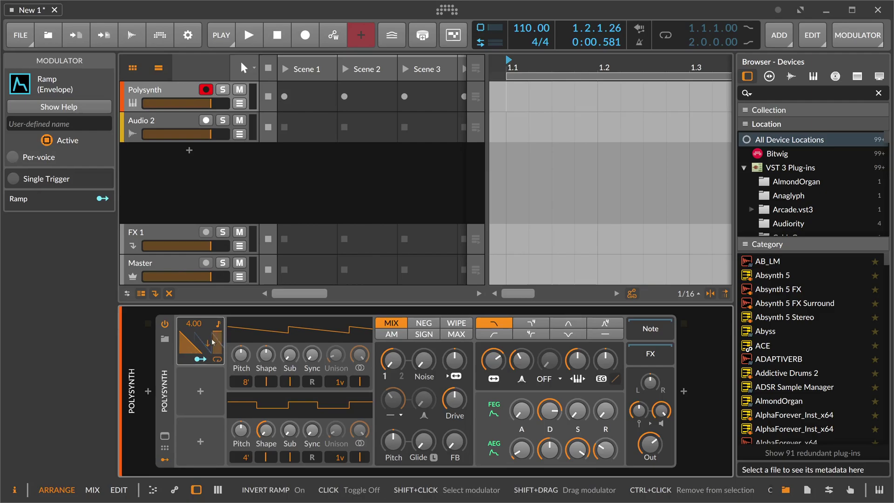
pyautogui.click(13, 157)
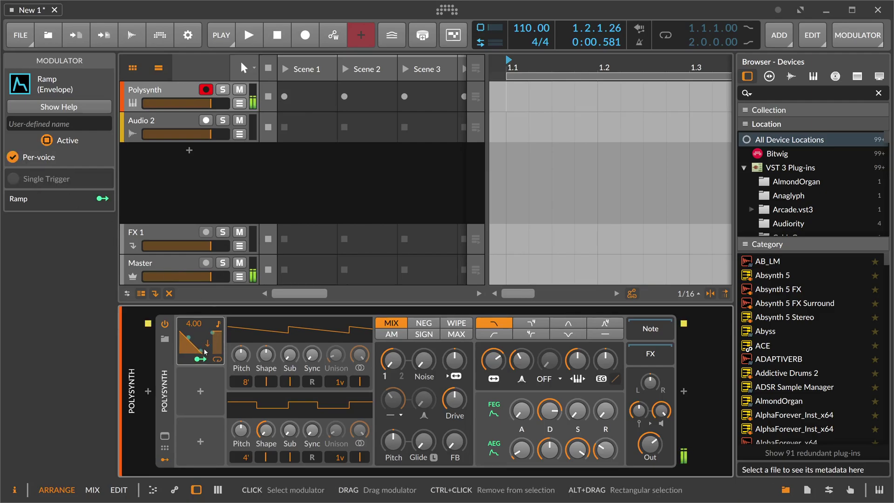
pyautogui.click(13, 158)
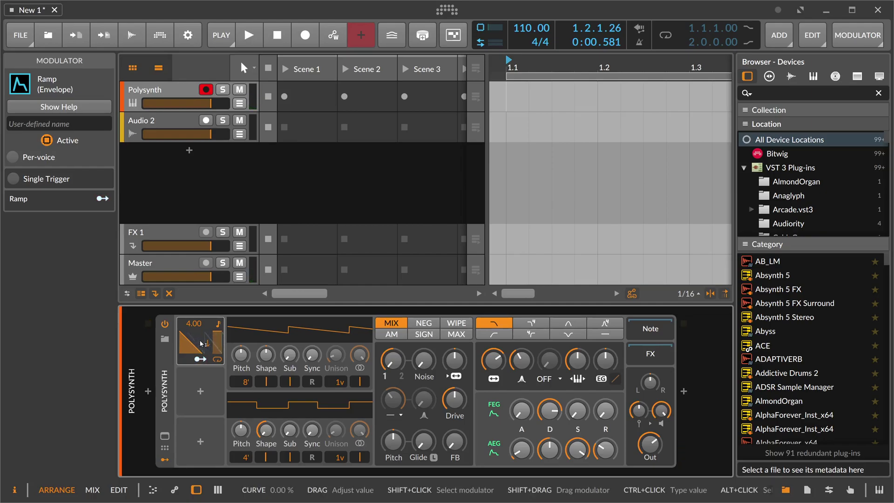
pyautogui.click(14, 180)
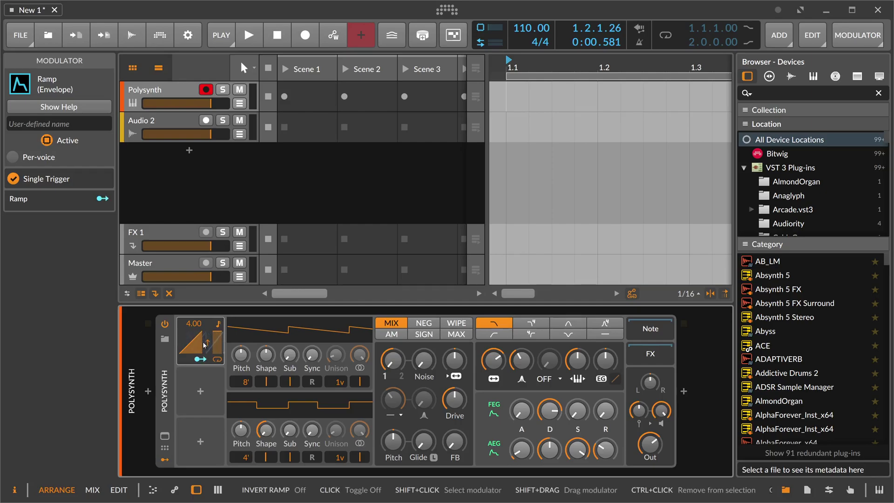
# Map the Ramp to the OSC 1/2 Mix at full depth and lengthen its rate to 8.00
pyautogui.click(200, 358)
pyautogui.moveTo(392, 360); pyautogui.dragTo(403, 380)
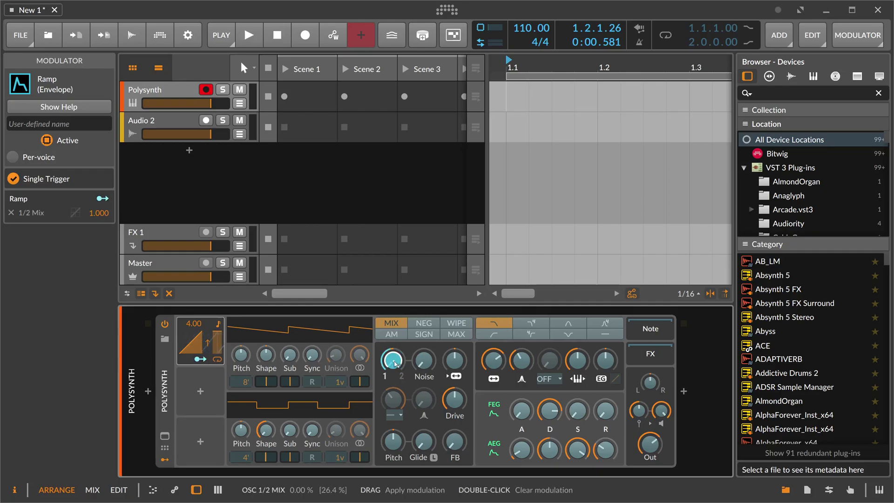
pyautogui.moveTo(194, 323); pyautogui.dragTo(193, 316)
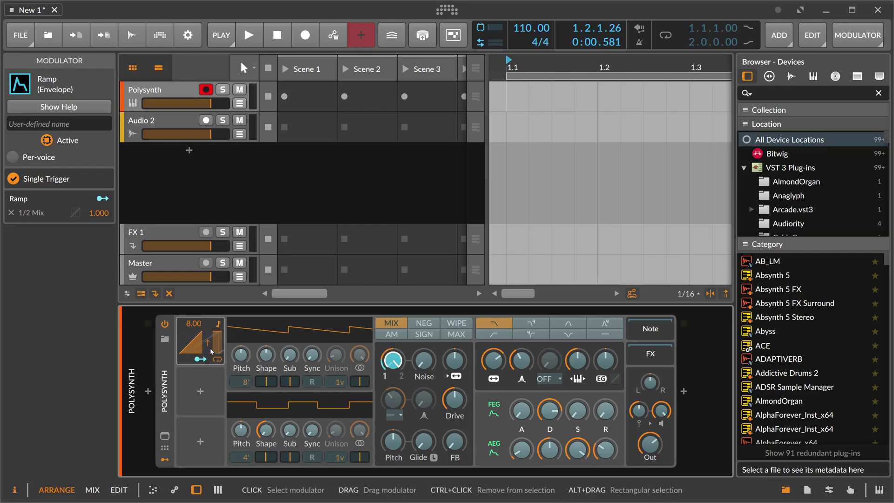
# Toggle the Ramp's assignment mode off and on, cancel it, and open the modulator list
pyautogui.click(200, 359)
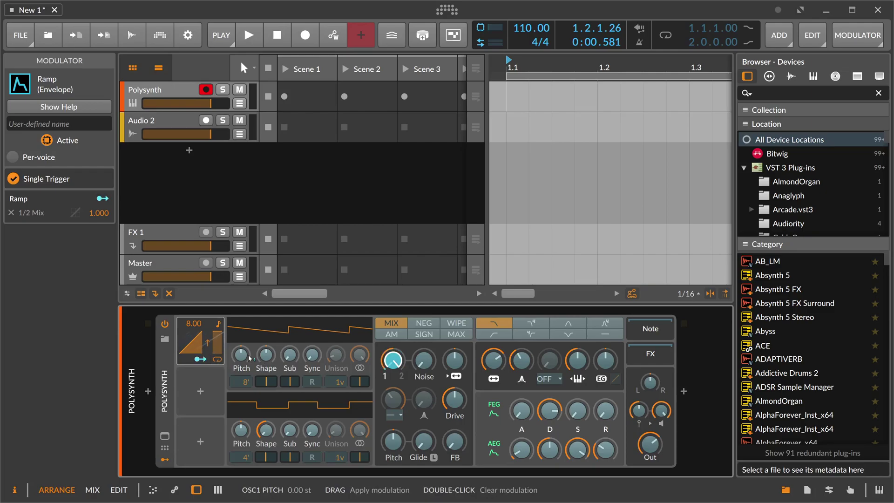
pyautogui.click(213, 352)
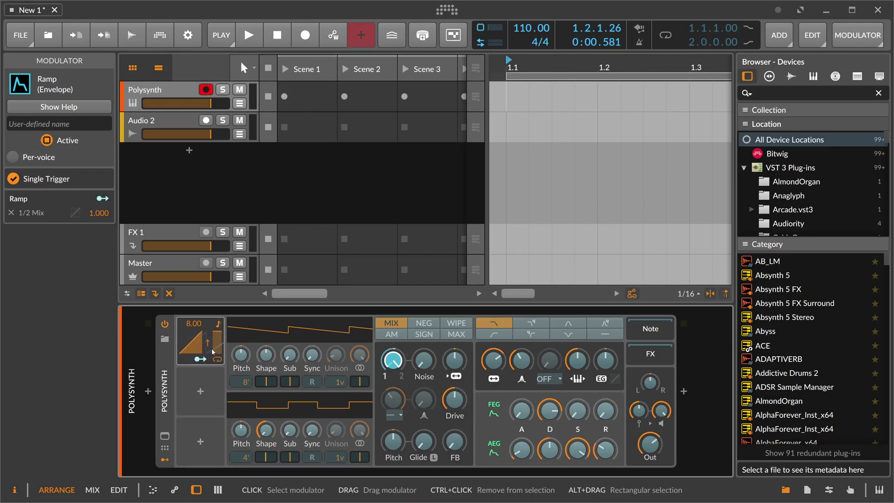
pyautogui.click(200, 359)
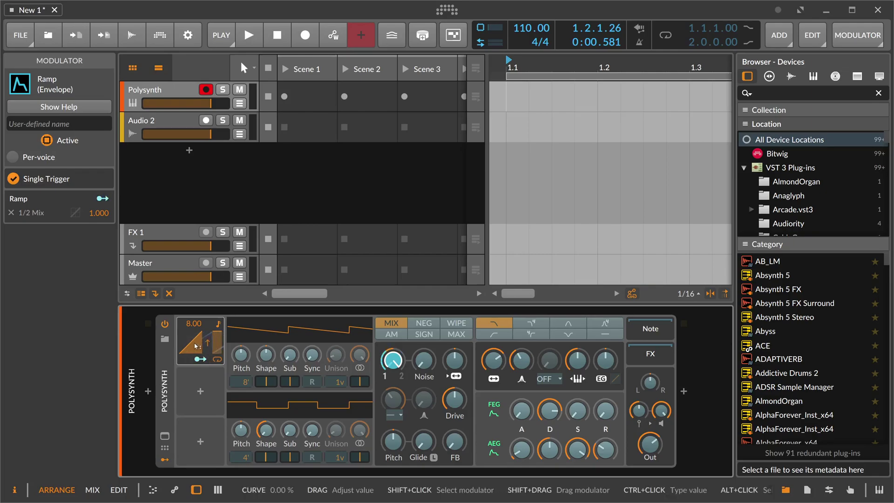
pyautogui.click(194, 356)
pyautogui.click(191, 355)
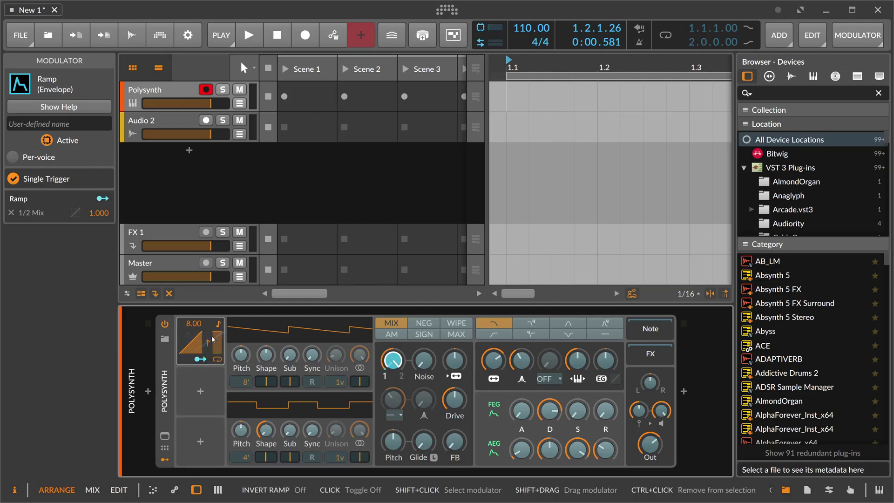
pyautogui.press('Escape')
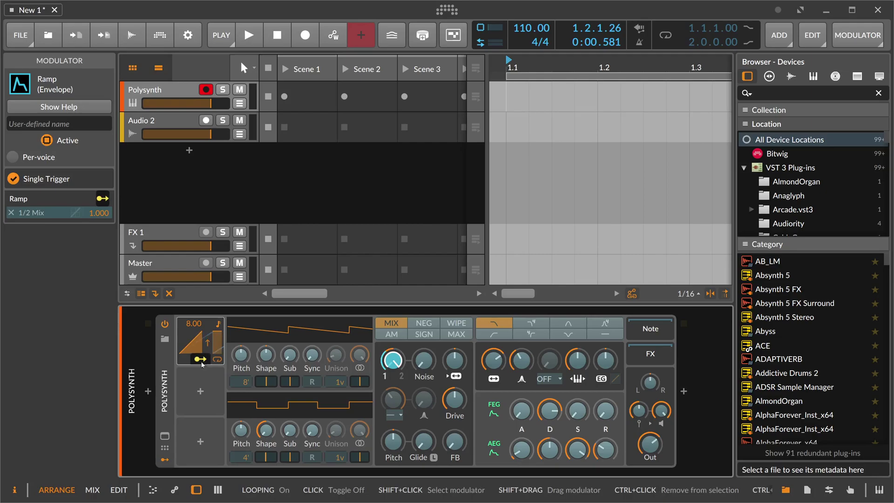
pyautogui.click(200, 391)
# Add a Steps modulator to the Polysynth from the 'ste' search
pyautogui.write('step')
pyautogui.press('Down')
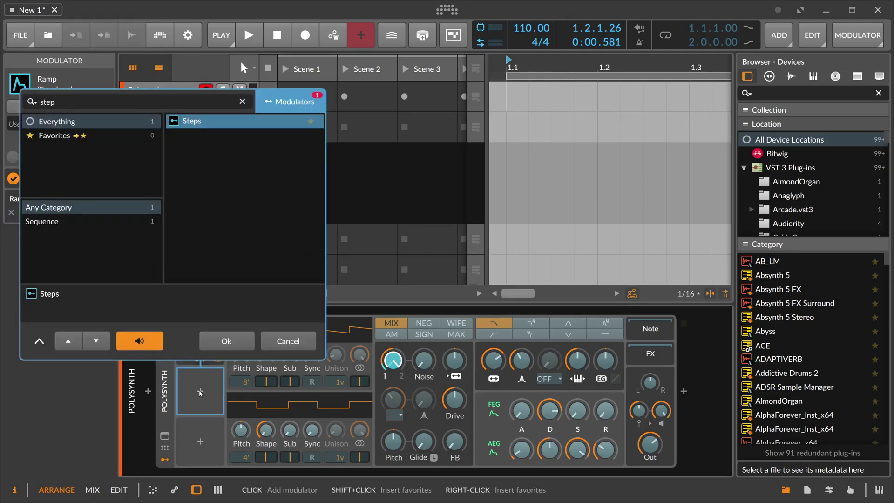
pyautogui.press('Return')
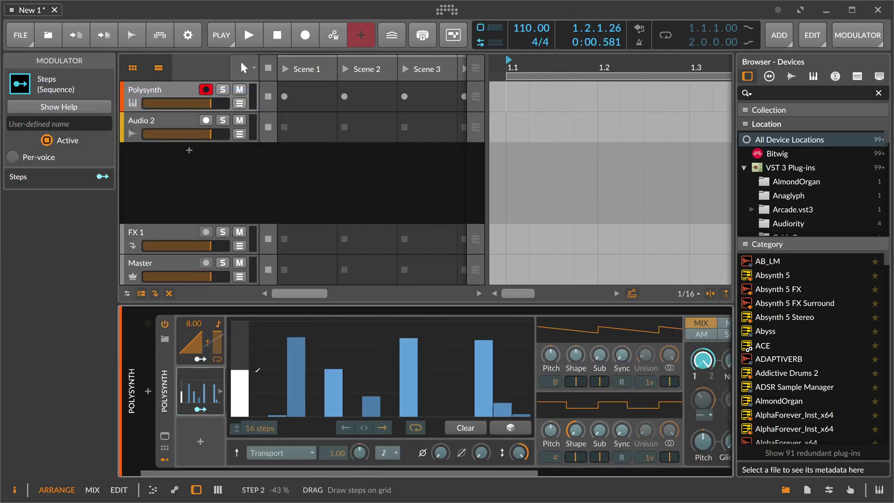
pyautogui.click(219, 399)
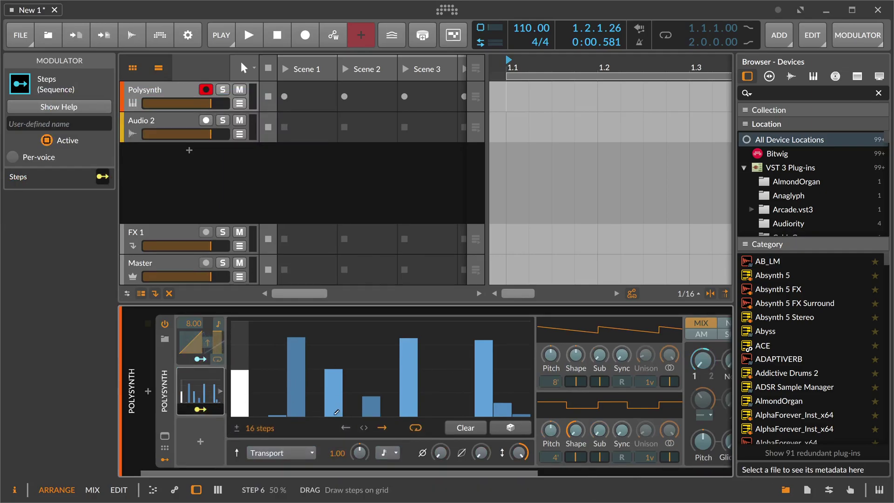
# Try 8th-note Steps timing during playback, then set the Steps rate unit to Hold
pyautogui.click(380, 453)
pyautogui.click(390, 436)
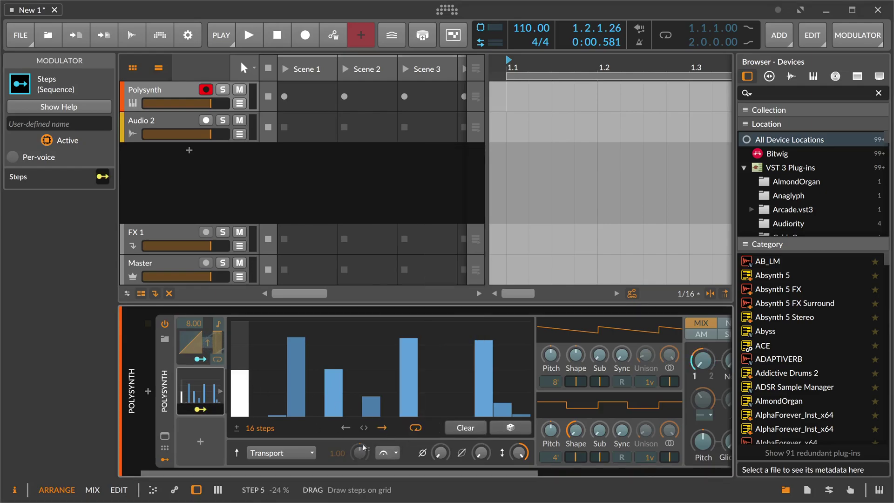
pyautogui.click(389, 453)
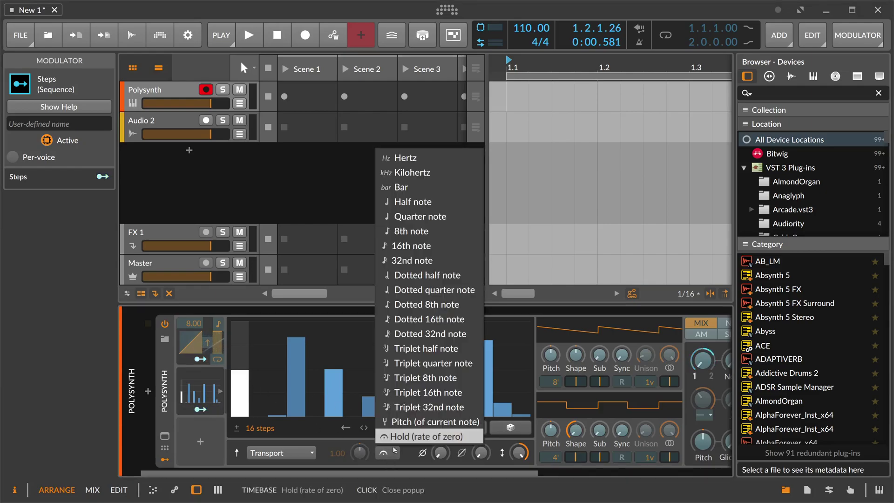
pyautogui.click(414, 231)
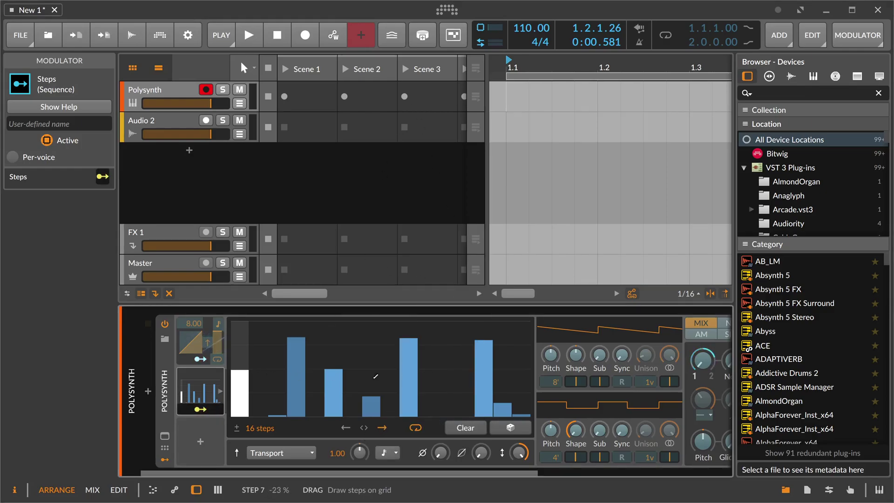
pyautogui.click(254, 40)
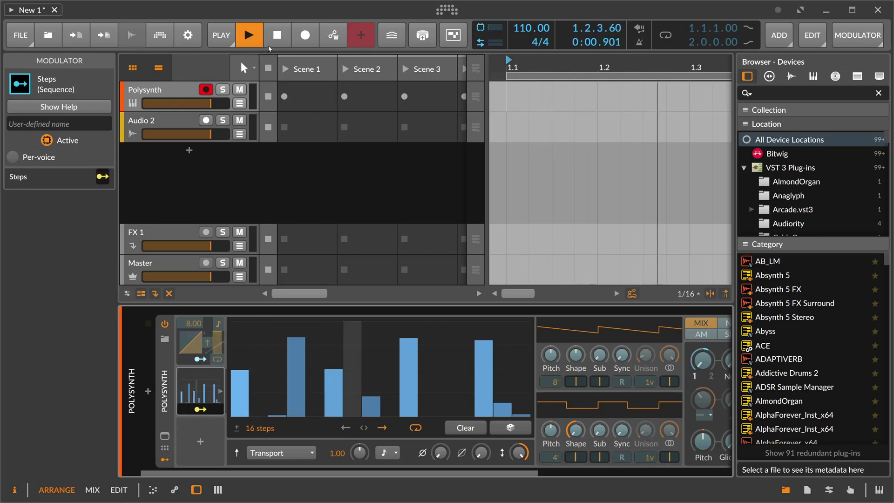
pyautogui.click(251, 38)
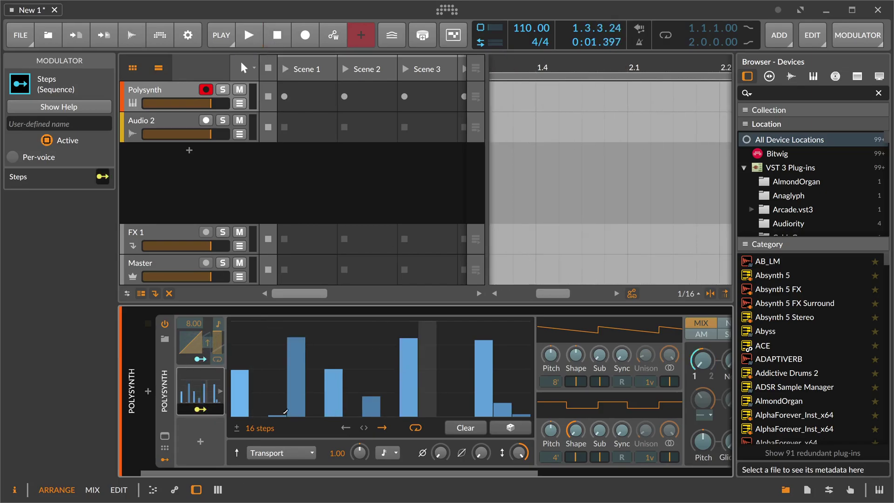
pyautogui.click(385, 454)
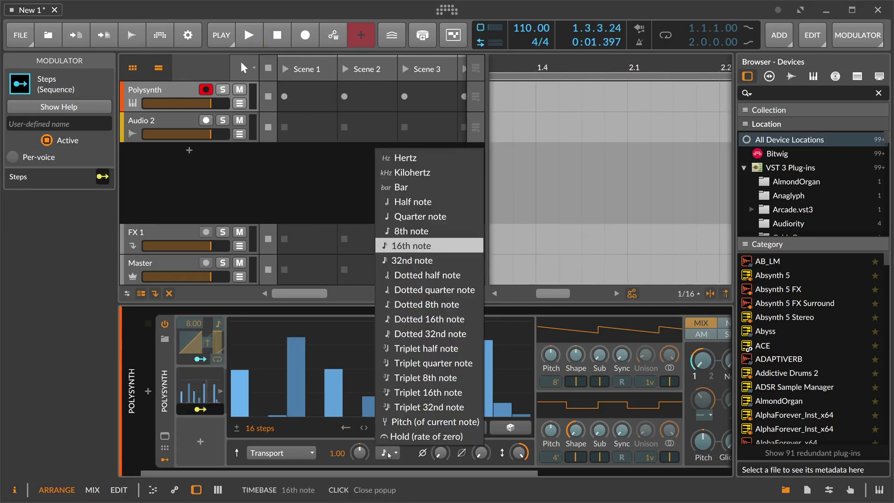
pyautogui.click(398, 438)
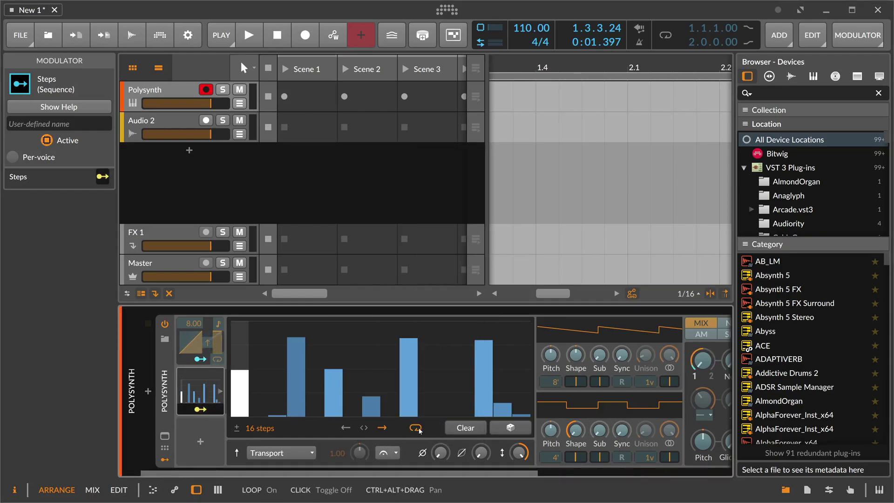
# Set the Ramp's Steps phase modulation depth to about 75.2 % and shorten the Ramp to 4.00 sixteenths
pyautogui.moveTo(440, 451)
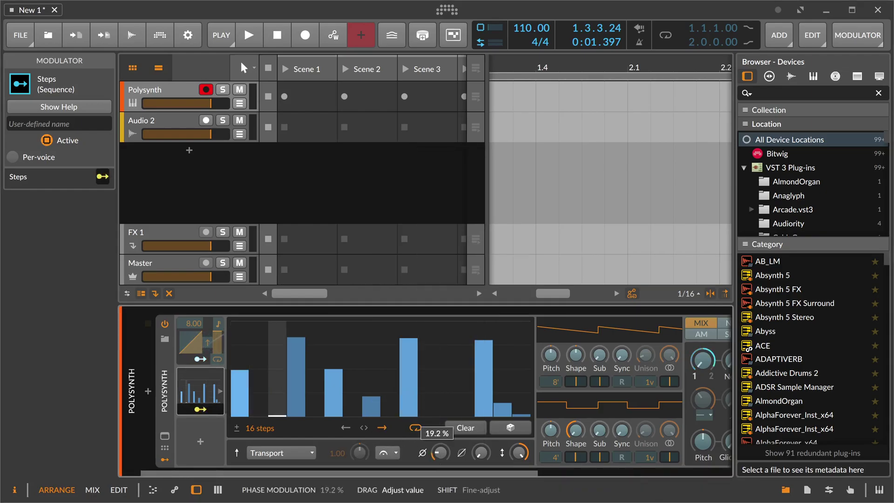
pyautogui.moveTo(441, 452); pyautogui.dragTo(441, 463)
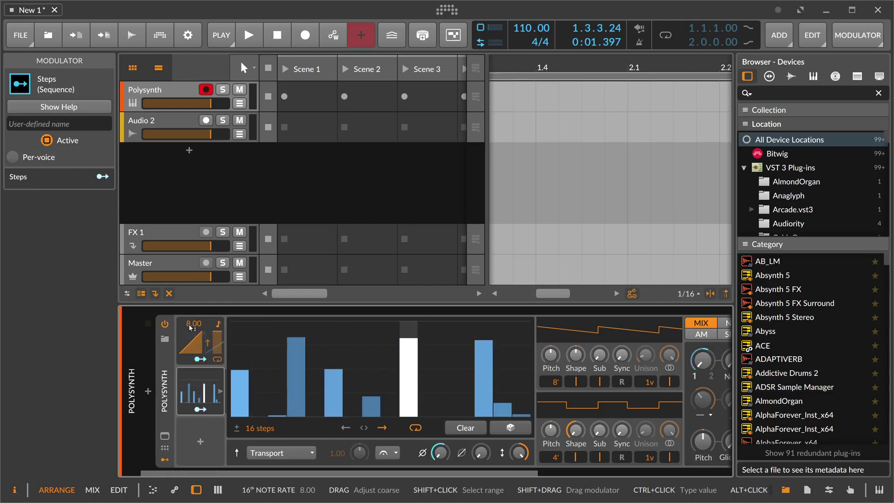
pyautogui.moveTo(189, 324); pyautogui.dragTo(189, 347)
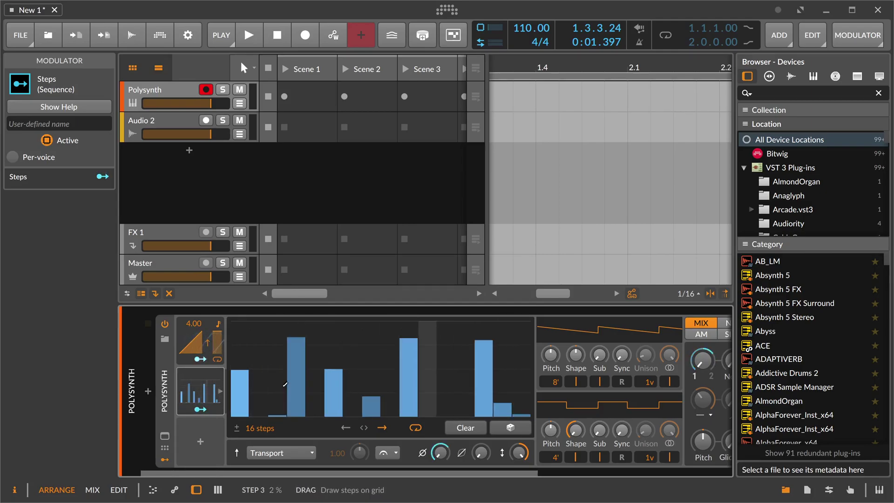
# Invert the Ramp, bend it into a steep decay curve, then flip it back to rising
pyautogui.click(208, 344)
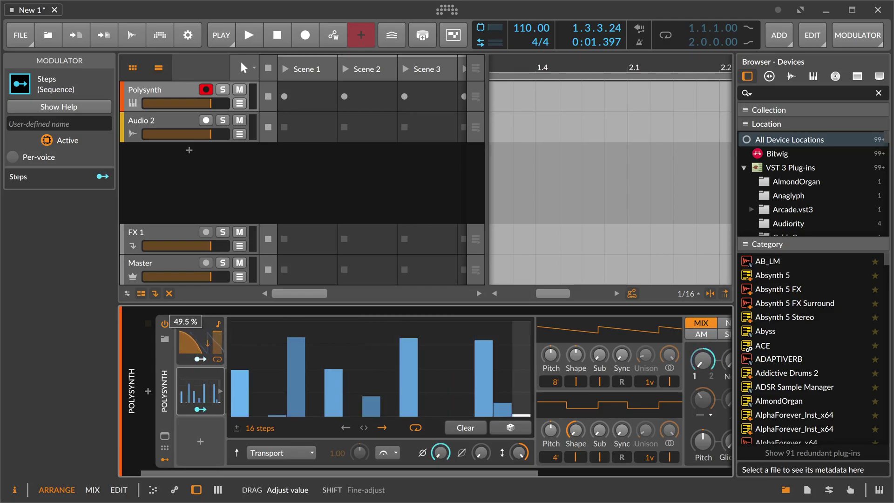
pyautogui.moveTo(188, 342)
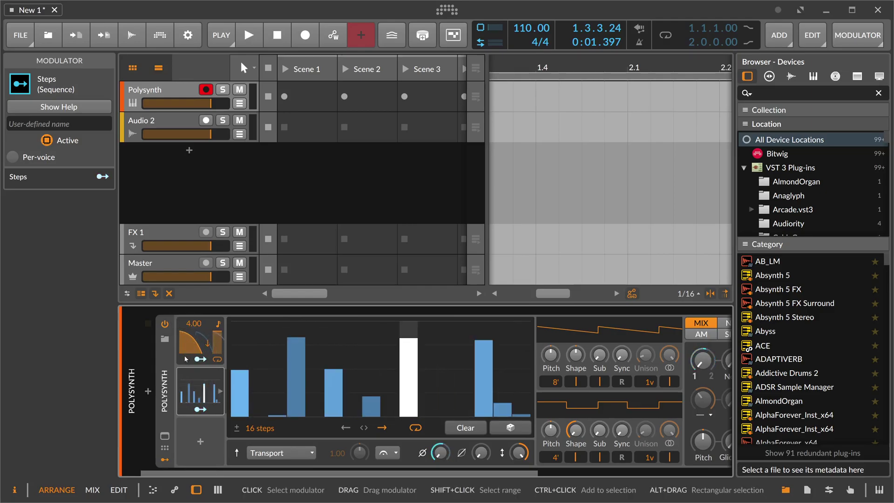
pyautogui.moveTo(189, 342); pyautogui.dragTo(182, 358)
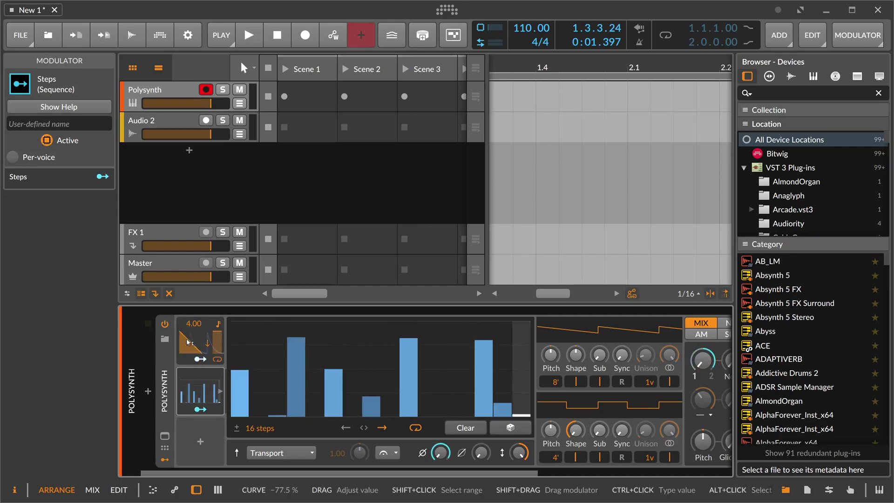
pyautogui.click(206, 344)
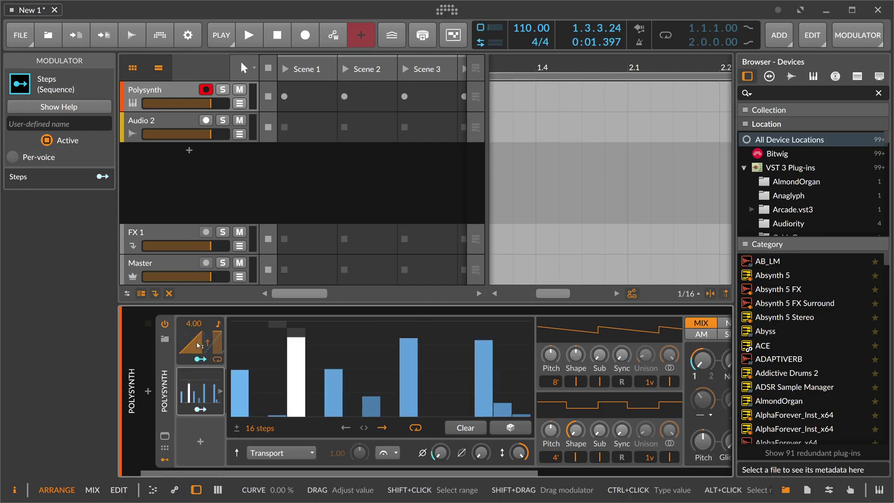
# Close the Steps editor, delete the Steps and Ramp modulators, and show the Polysynth's settings
pyautogui.click(195, 379)
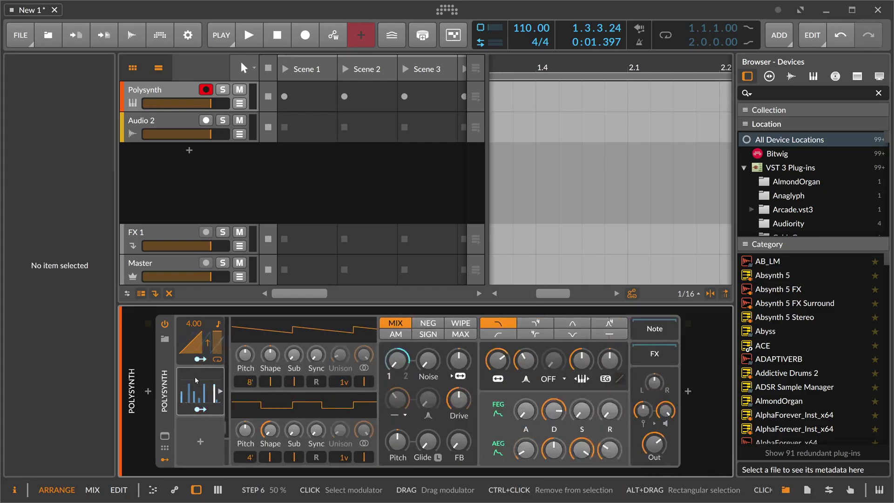
pyautogui.click(195, 379)
pyautogui.press('Delete')
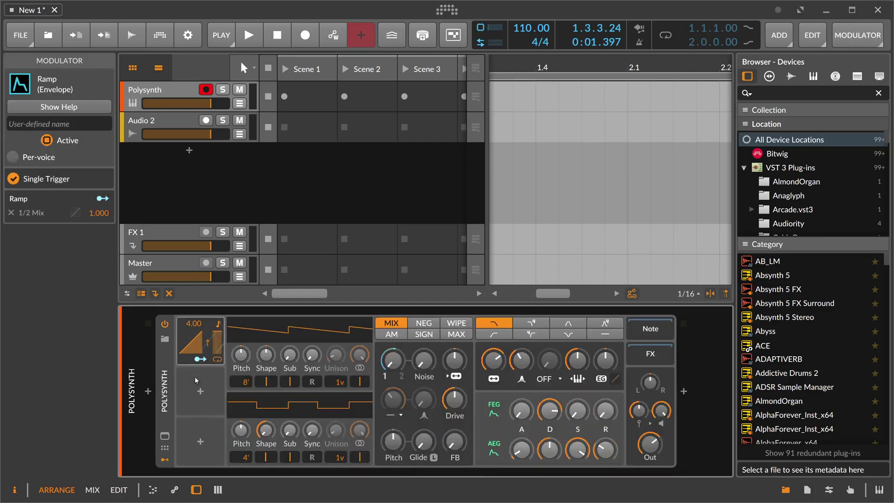
pyautogui.press('Delete')
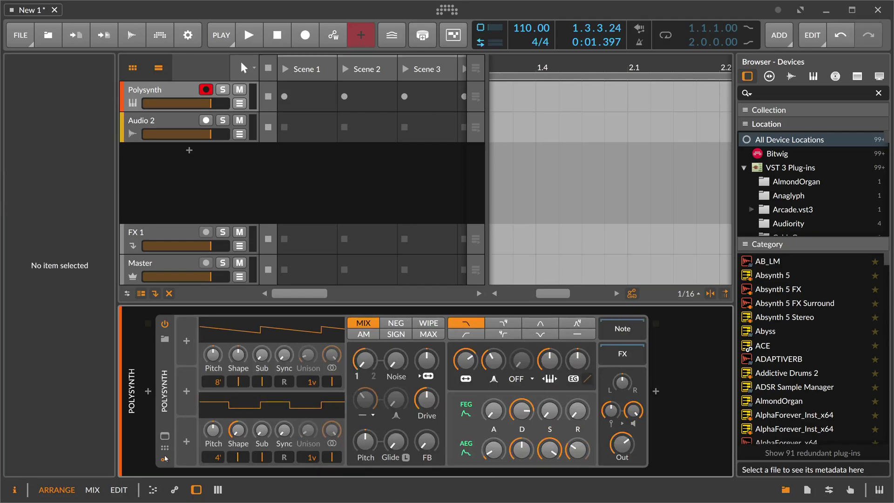
pyautogui.click(184, 406)
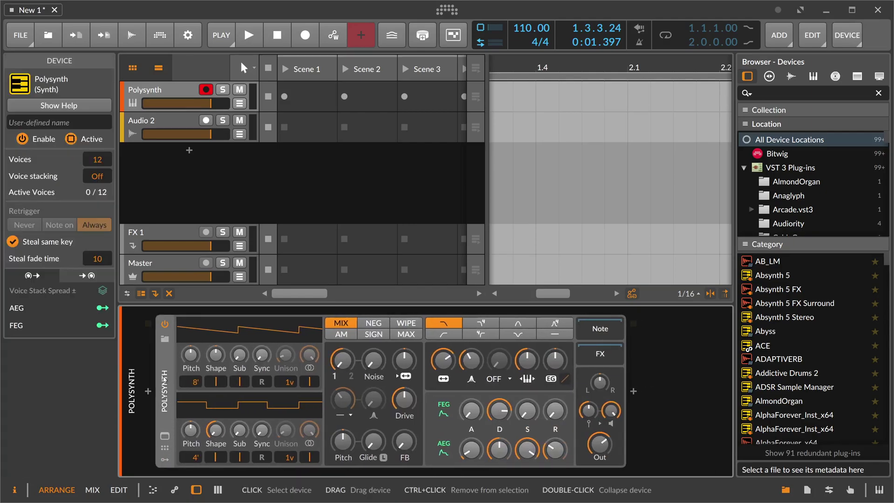